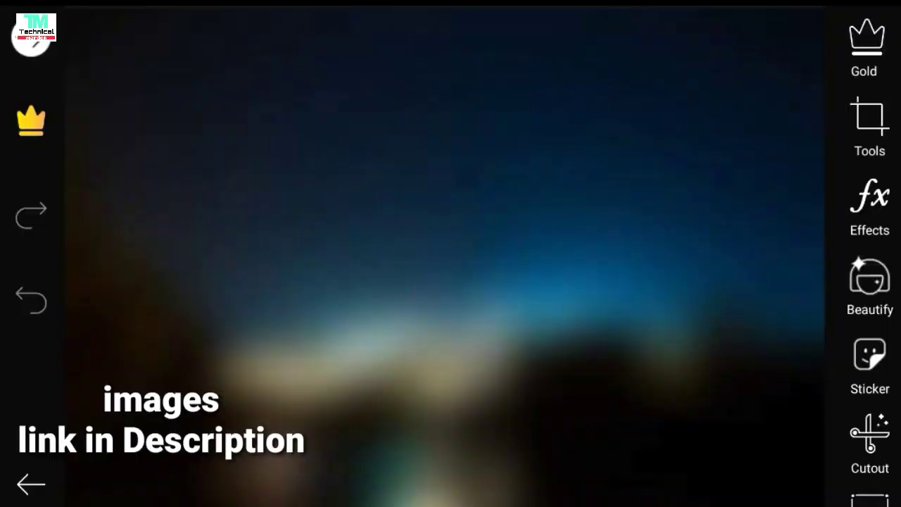
# - Open Tools and the Adjust panel on the blurred blue background
pyautogui.click(870, 127)
pyautogui.click(602, 228)
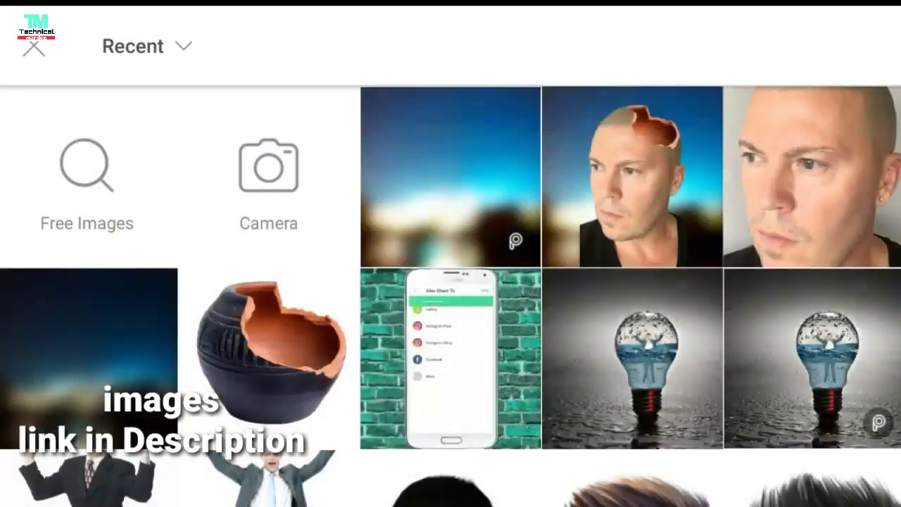
# - Add the bald man's portrait, then stretch and recentre it to fill most of the frame
pyautogui.click(812, 176)
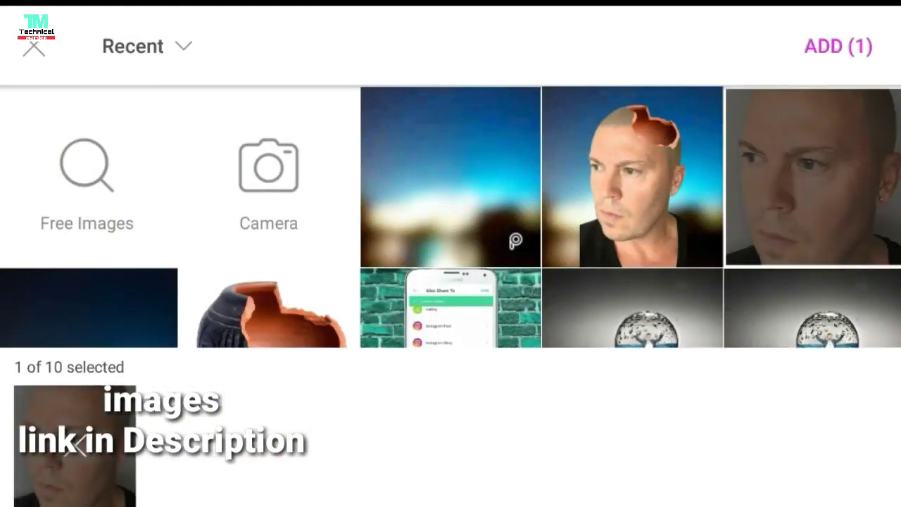
pyautogui.click(837, 46)
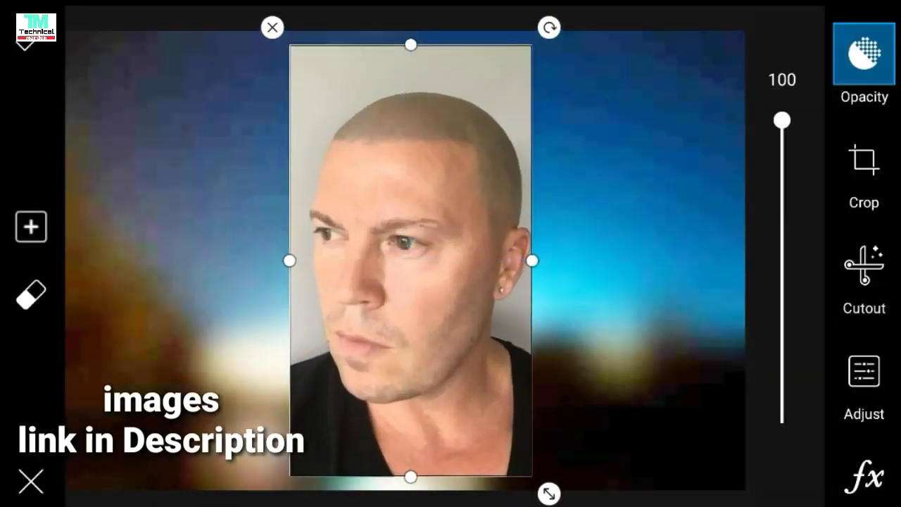
pyautogui.moveTo(548, 493); pyautogui.dragTo(556, 503)
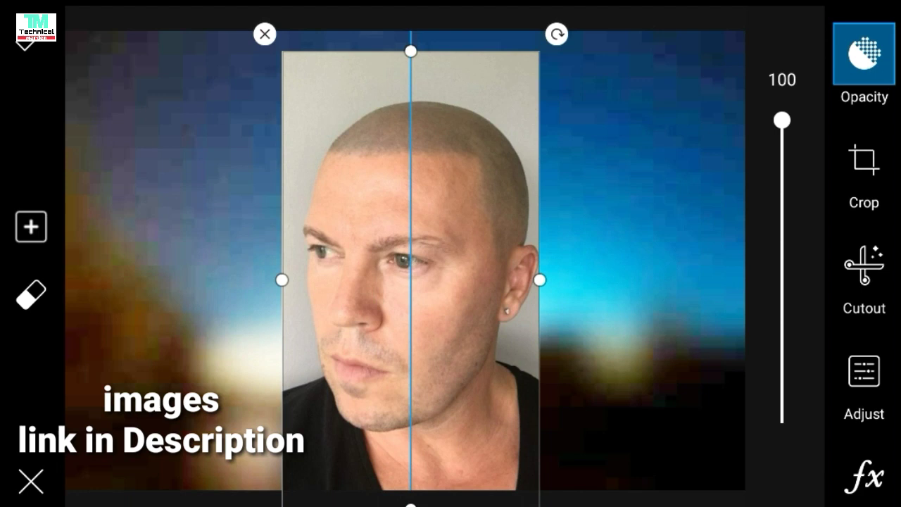
pyautogui.moveTo(411, 317); pyautogui.dragTo(401, 249)
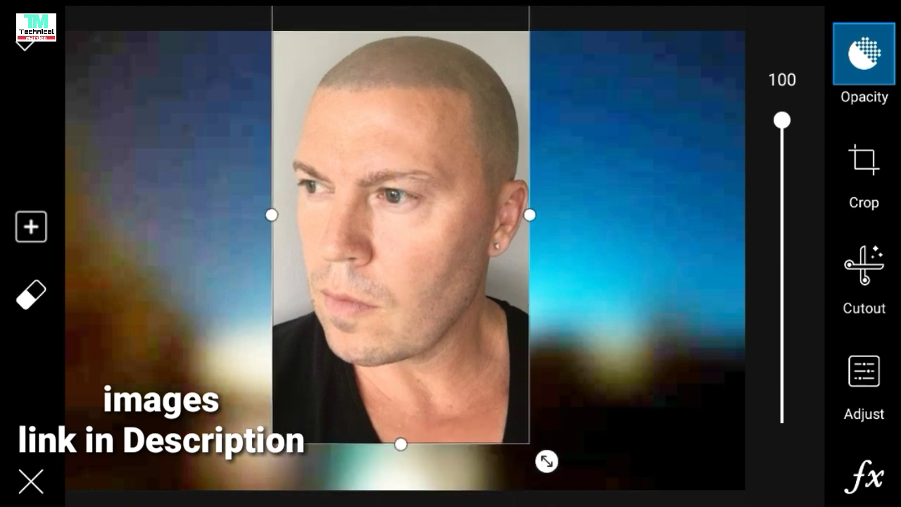
pyautogui.moveTo(543, 460); pyautogui.dragTo(574, 503)
pyautogui.moveTo(410, 268); pyautogui.dragTo(411, 287)
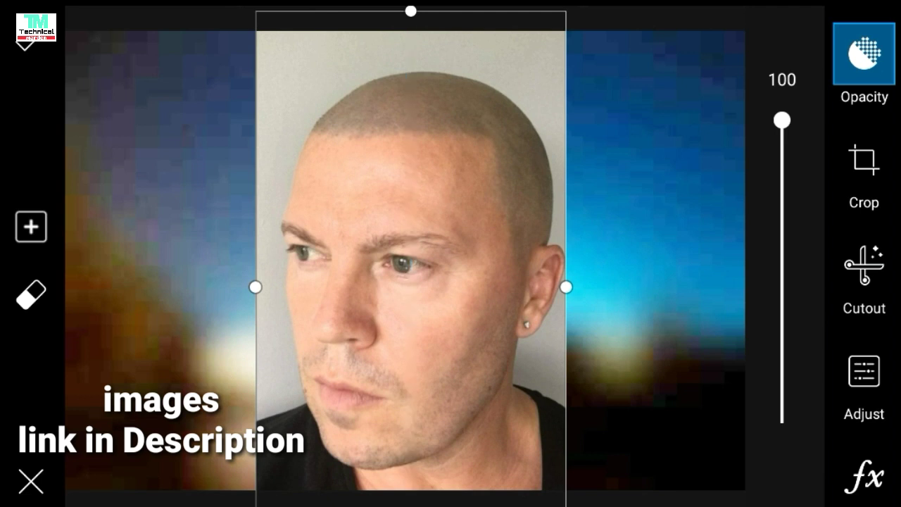
# - Start a Cutout and brush the outline over the lips, forehead, left temple and head top
pyautogui.click(864, 278)
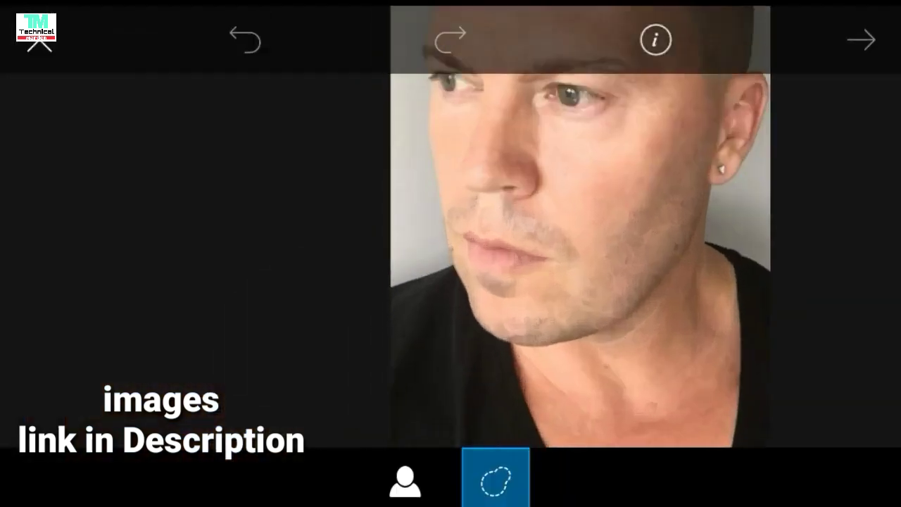
pyautogui.moveTo(440, 250); pyautogui.dragTo(503, 236)
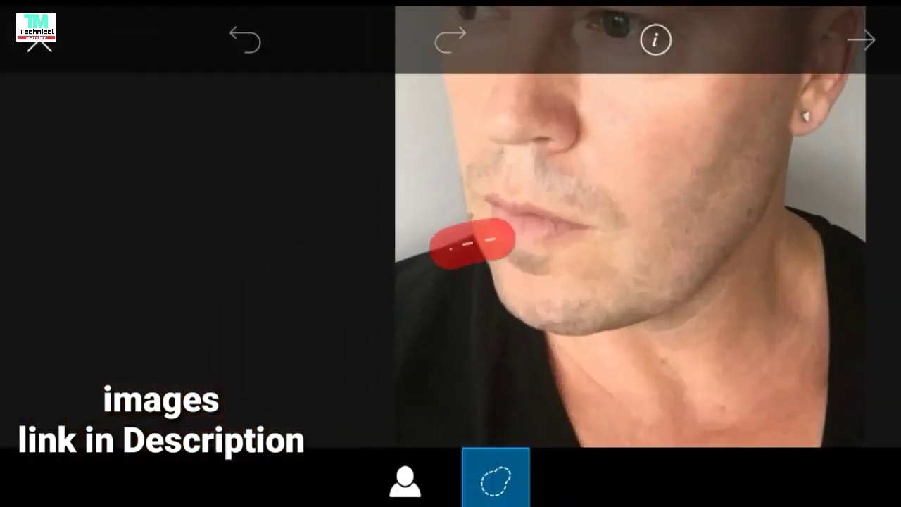
pyautogui.scroll(-5, 630, 225)
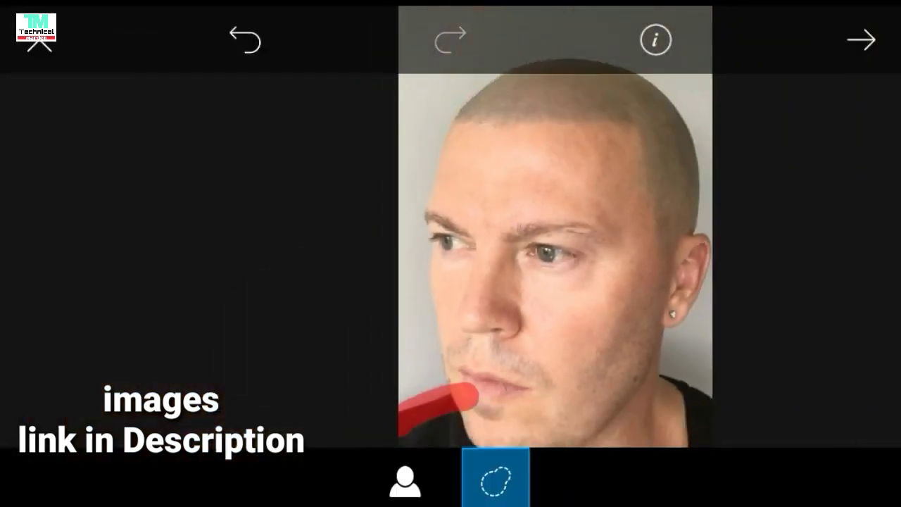
pyautogui.click(567, 193)
pyautogui.moveTo(465, 153); pyautogui.dragTo(442, 362)
pyautogui.moveTo(556, 246); pyautogui.dragTo(556, 352)
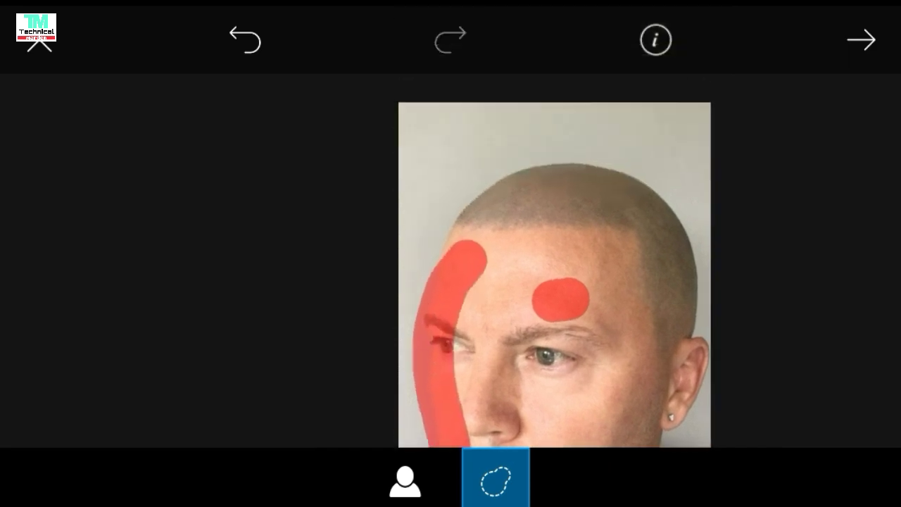
pyautogui.moveTo(449, 289)
pyautogui.mouseDown()
pyautogui.moveTo(493, 211)
pyautogui.moveTo(524, 183)
pyautogui.moveTo(644, 211)
pyautogui.moveTo(678, 320)
pyautogui.moveTo(658, 380)
pyautogui.mouseUp()
# - Continue the outline down the right side and around the neck, then create the sticker
pyautogui.moveTo(556, 317); pyautogui.dragTo(556, 155)
pyautogui.moveTo(675, 268); pyautogui.dragTo(697, 373)
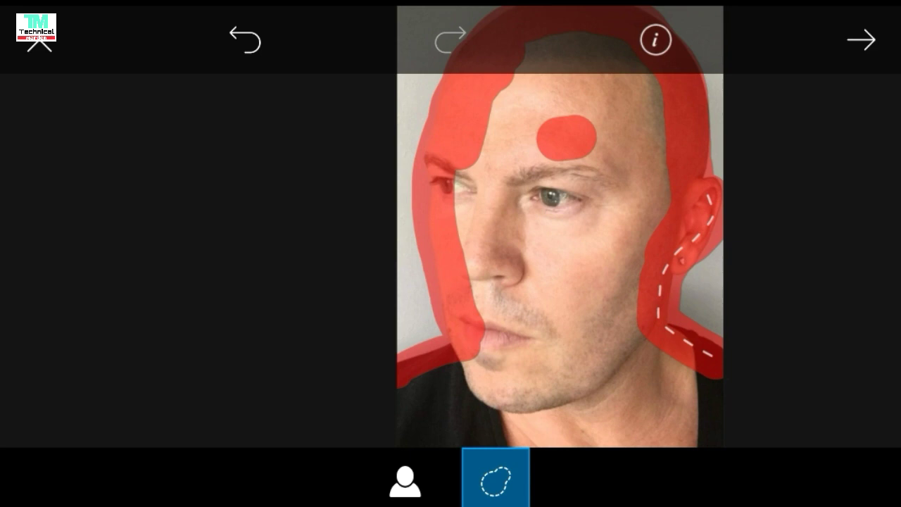
pyautogui.moveTo(556, 317); pyautogui.dragTo(535, 172)
pyautogui.moveTo(718, 243)
pyautogui.mouseDown()
pyautogui.moveTo(704, 384)
pyautogui.moveTo(426, 383)
pyautogui.moveTo(384, 373)
pyautogui.moveTo(405, 243)
pyautogui.mouseUp()
pyautogui.moveTo(567, 275); pyautogui.dragTo(585, 338)
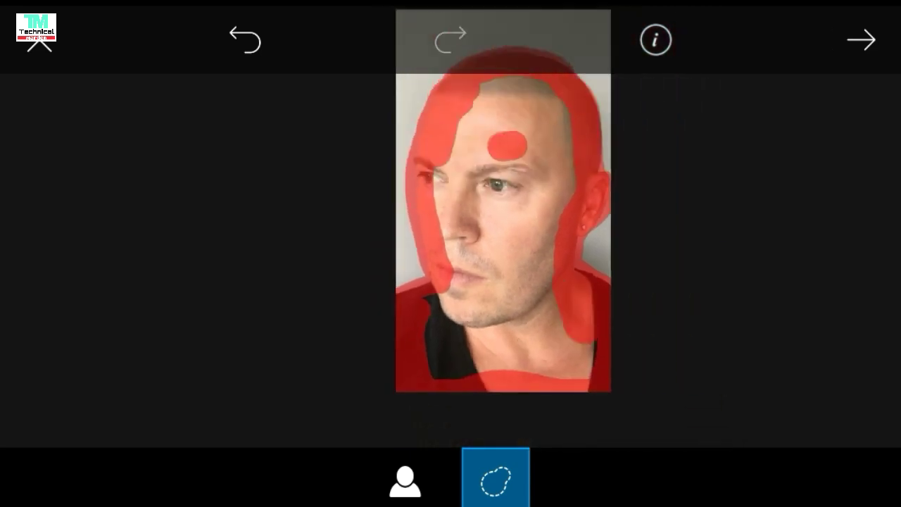
pyautogui.click(860, 41)
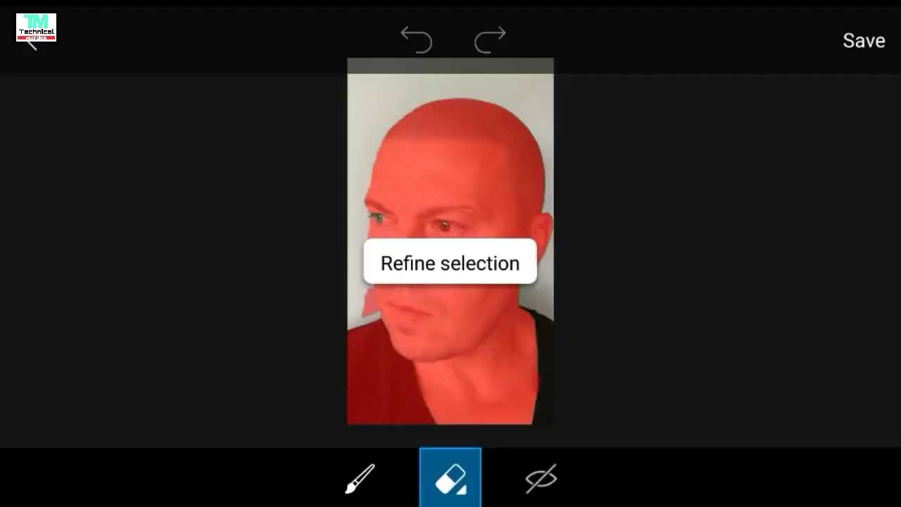
# - Try erasing the mask at the chin, then undo the chin erases
pyautogui.moveTo(422, 334); pyautogui.dragTo(521, 419)
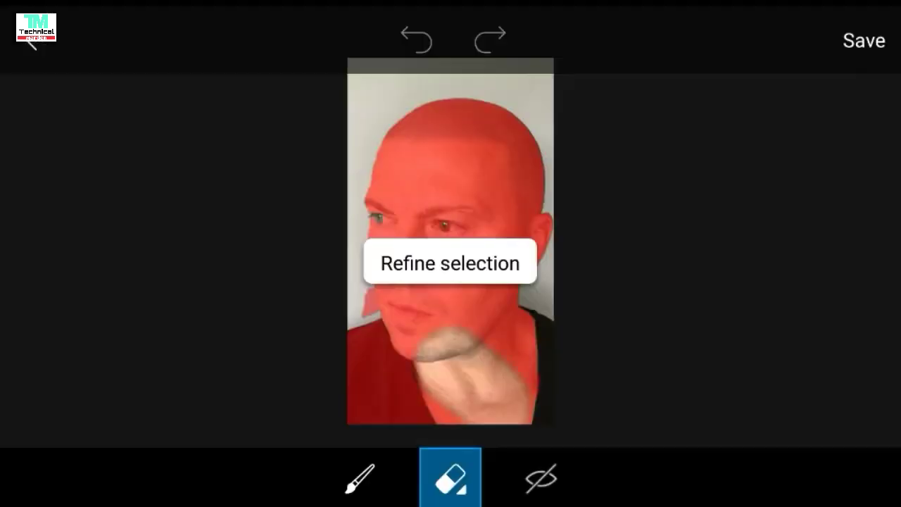
pyautogui.click(416, 40)
pyautogui.moveTo(439, 348); pyautogui.dragTo(496, 419)
pyautogui.click(360, 478)
pyautogui.click(416, 40)
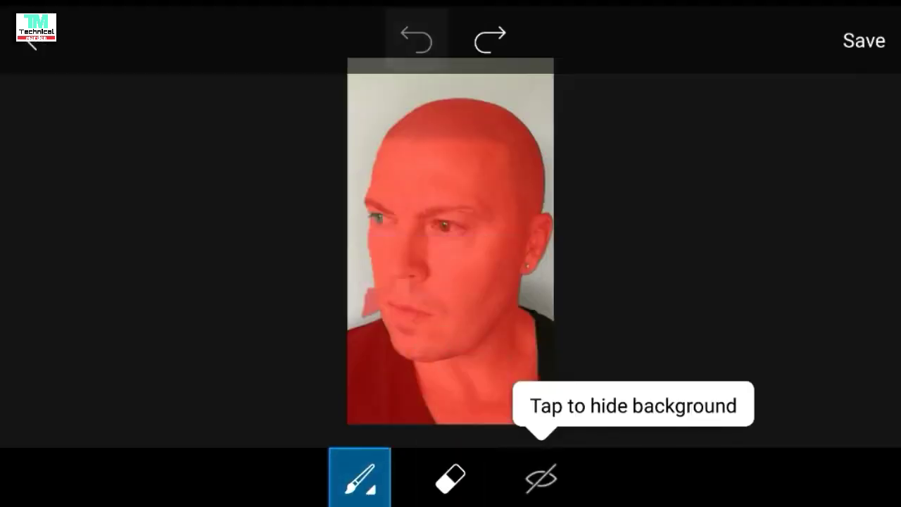
pyautogui.scroll(3, 451, 261)
pyautogui.scroll(3, 451, 261)
pyautogui.scroll(-2, 387, 211)
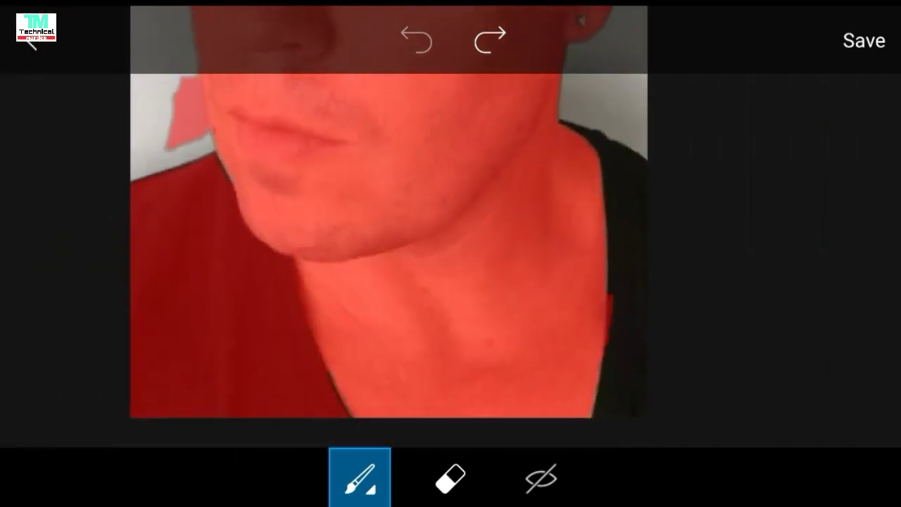
pyautogui.scroll(3, 282, 211)
pyautogui.scroll(3, 282, 211)
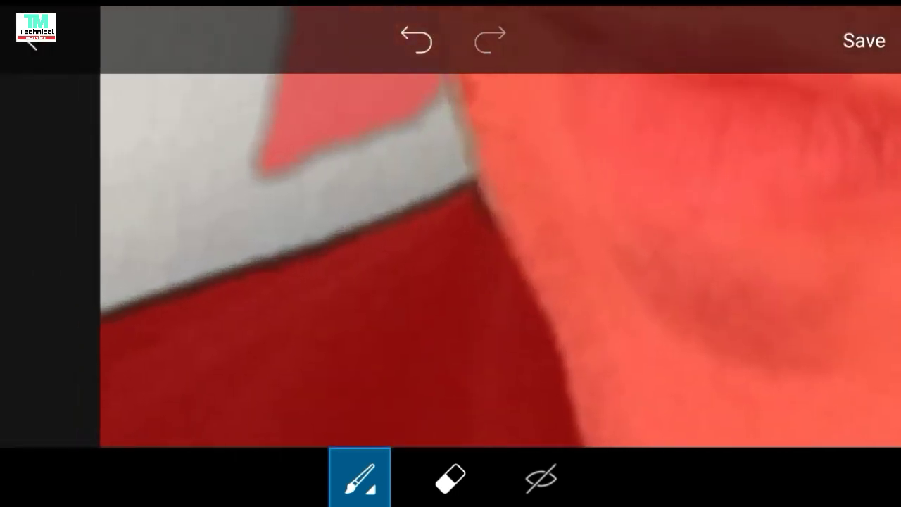
pyautogui.scroll(-2, 450, 261)
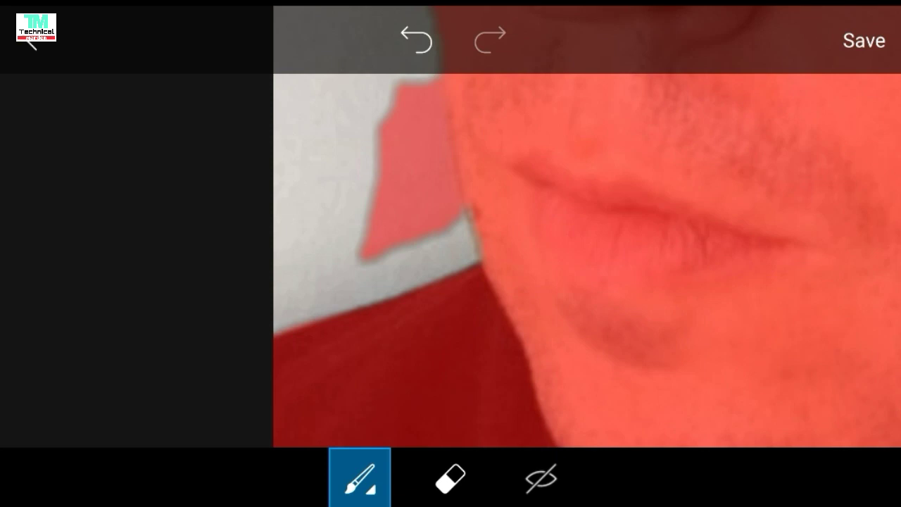
pyautogui.scroll(2, 450, 260)
# - Erase the grey wall from the mask along the jaw edge, undoing the last change
pyautogui.click(451, 479)
pyautogui.moveTo(233, 345)
pyautogui.mouseDown()
pyautogui.moveTo(310, 98)
pyautogui.moveTo(395, 296)
pyautogui.moveTo(317, 56)
pyautogui.mouseUp()
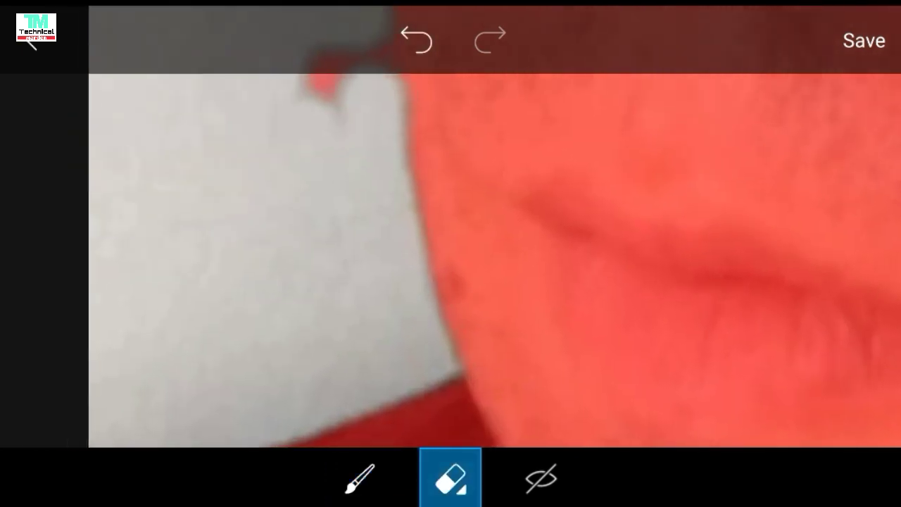
pyautogui.moveTo(281, 260); pyautogui.dragTo(465, 261)
pyautogui.moveTo(493, 197); pyautogui.dragTo(549, 239)
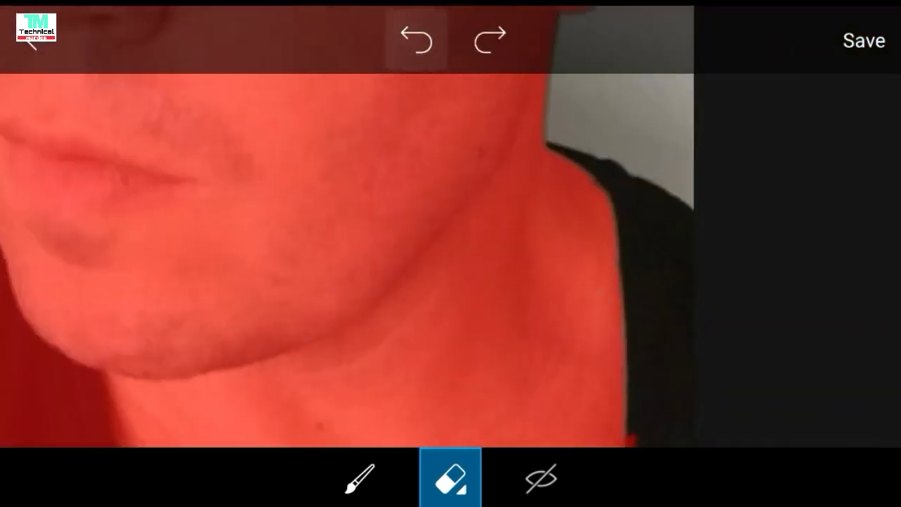
pyautogui.click(359, 479)
# - Brush the mask back over the shirt edge on the right
pyautogui.moveTo(662, 324)
pyautogui.mouseDown()
pyautogui.moveTo(655, 253)
pyautogui.moveTo(577, 162)
pyautogui.mouseUp()
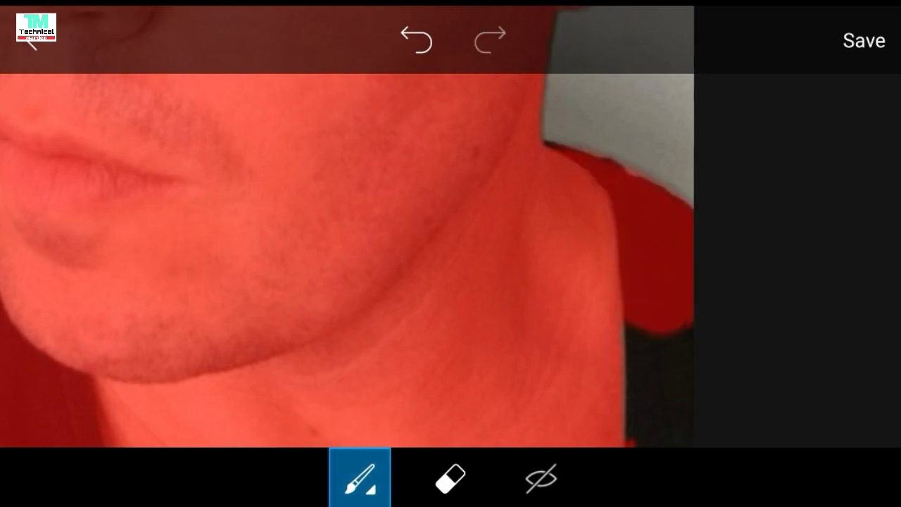
pyautogui.scroll(3, 619, 187)
pyautogui.scroll(-3, 331, 261)
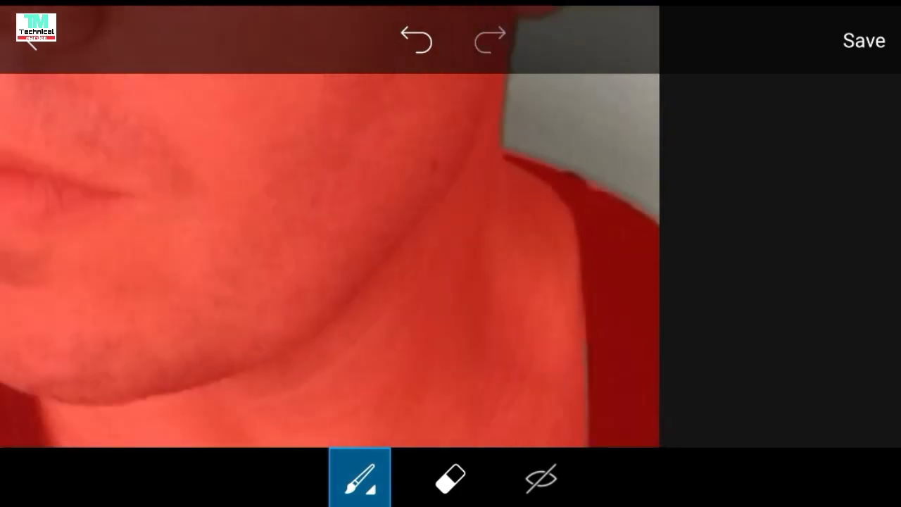
pyautogui.scroll(-3, 329, 261)
pyautogui.scroll(2, 394, 253)
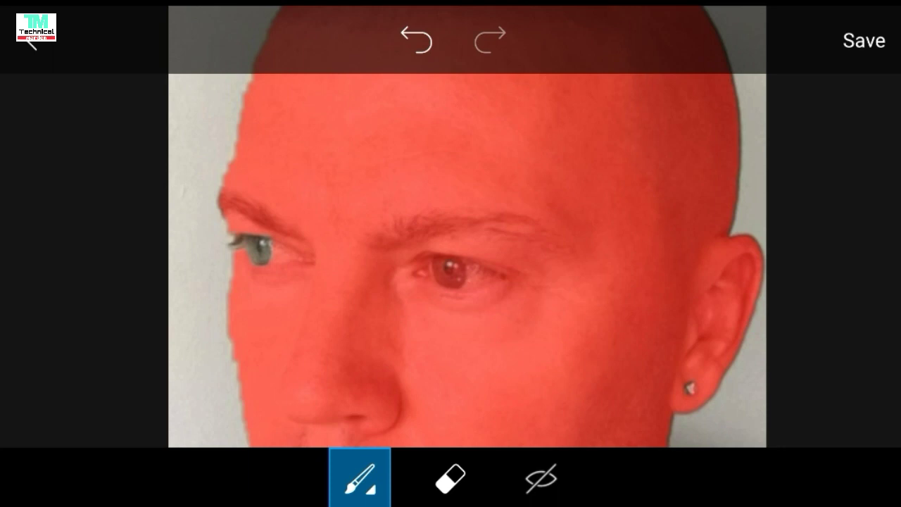
pyautogui.scroll(2, 394, 254)
pyautogui.scroll(2, 250, 251)
pyautogui.scroll(2, 281, 268)
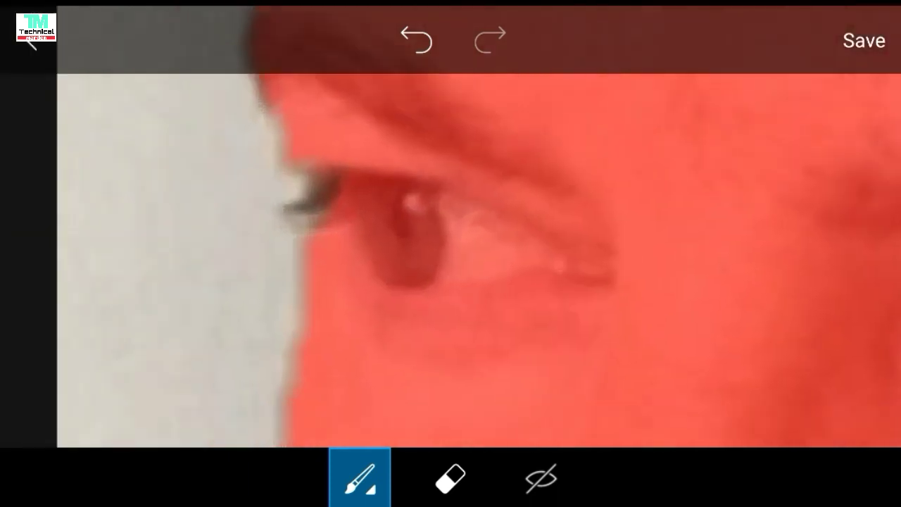
# - Lower the brush hardness to 42 and try masking the eyelashes, then undo it
pyautogui.click(359, 477)
pyautogui.moveTo(613, 358); pyautogui.dragTo(444, 358)
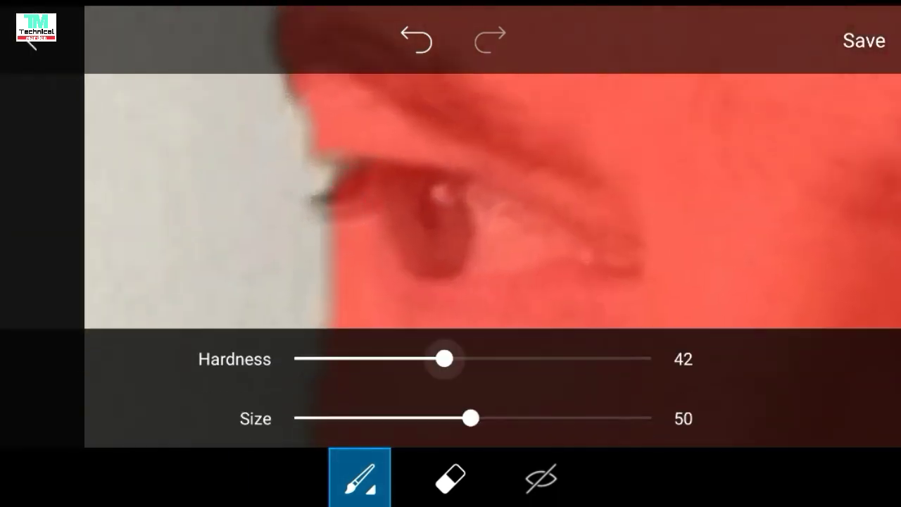
pyautogui.click(359, 477)
pyautogui.moveTo(310, 155); pyautogui.dragTo(317, 260)
pyautogui.click(416, 40)
# - Raise the brush hardness to 92 and set the brush size to 41
pyautogui.click(360, 477)
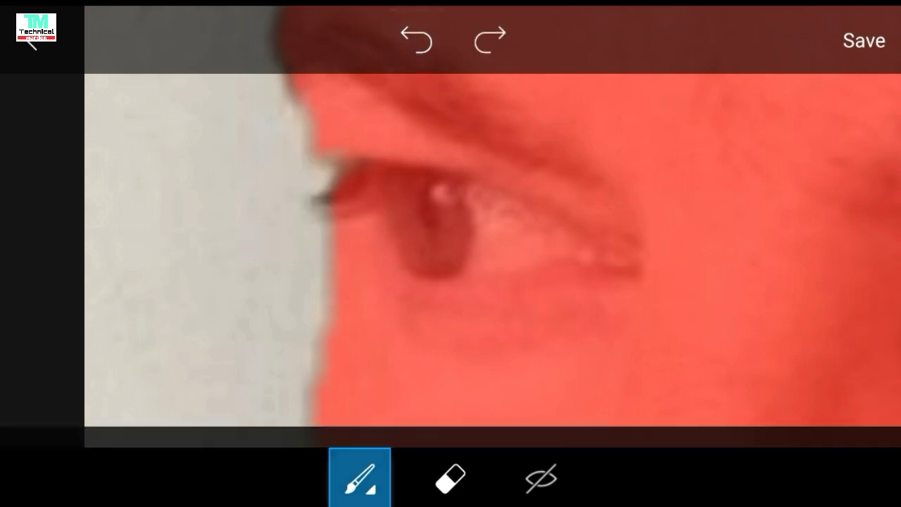
pyautogui.moveTo(444, 358); pyautogui.dragTo(651, 359)
pyautogui.moveTo(470, 418); pyautogui.dragTo(315, 418)
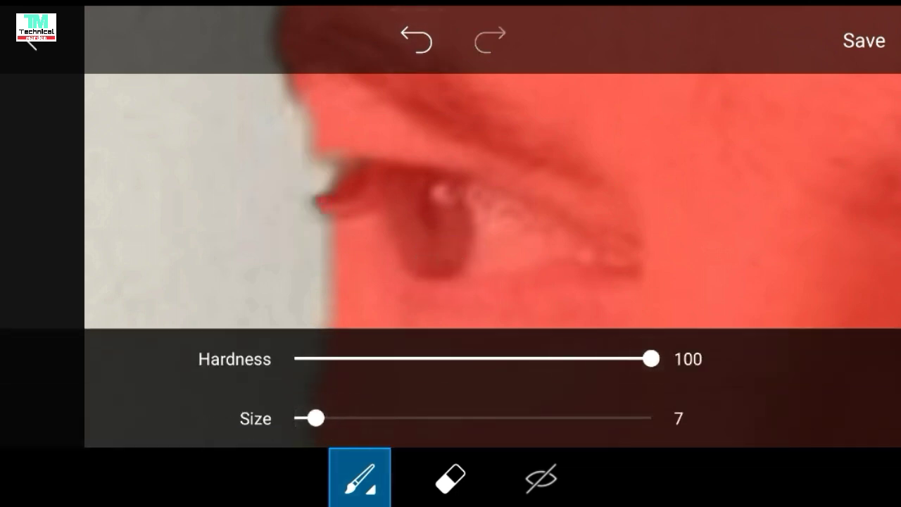
pyautogui.click(359, 477)
pyautogui.moveTo(315, 418); pyautogui.dragTo(436, 418)
pyautogui.click(360, 477)
pyautogui.scroll(-3, 633, 260)
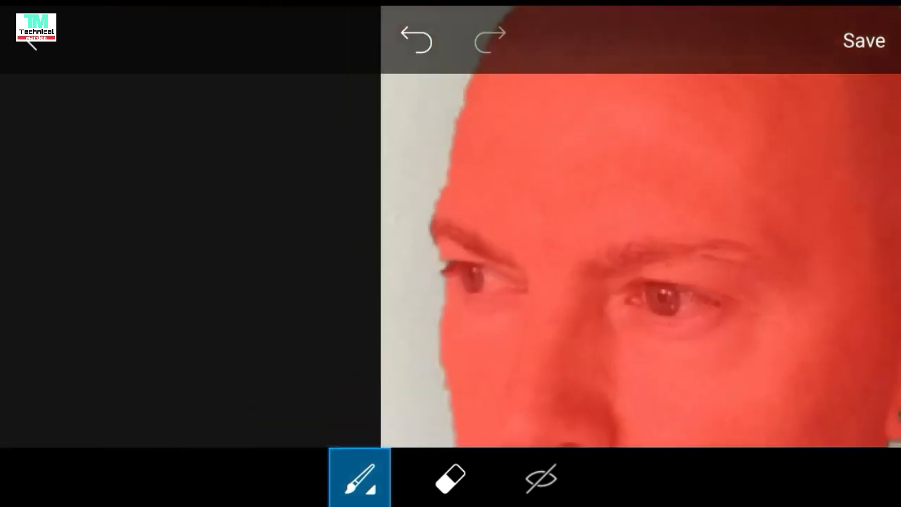
pyautogui.scroll(-3, 634, 261)
pyautogui.scroll(1, 563, 282)
pyautogui.scroll(3, 684, 322)
pyautogui.scroll(1, 577, 317)
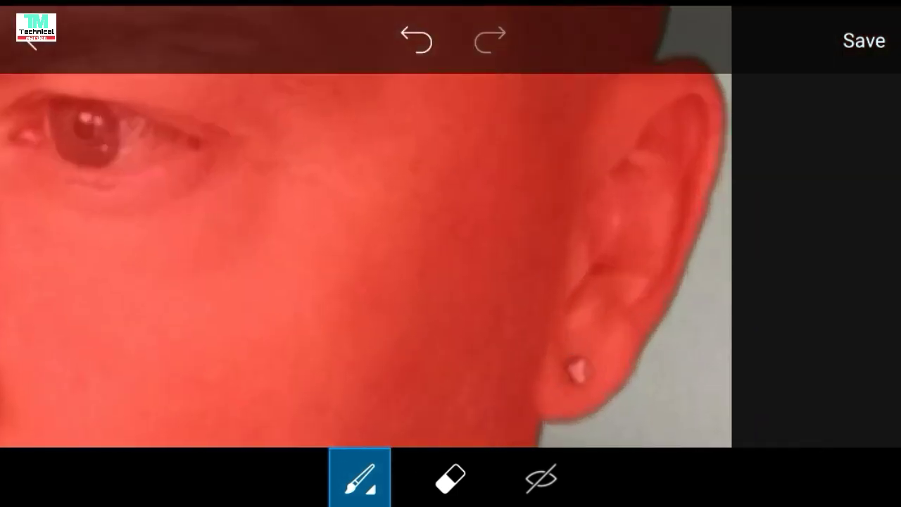
pyautogui.scroll(-2, 451, 260)
pyautogui.scroll(-2, 366, 260)
pyautogui.scroll(-2, 395, 211)
pyautogui.scroll(3, 324, 211)
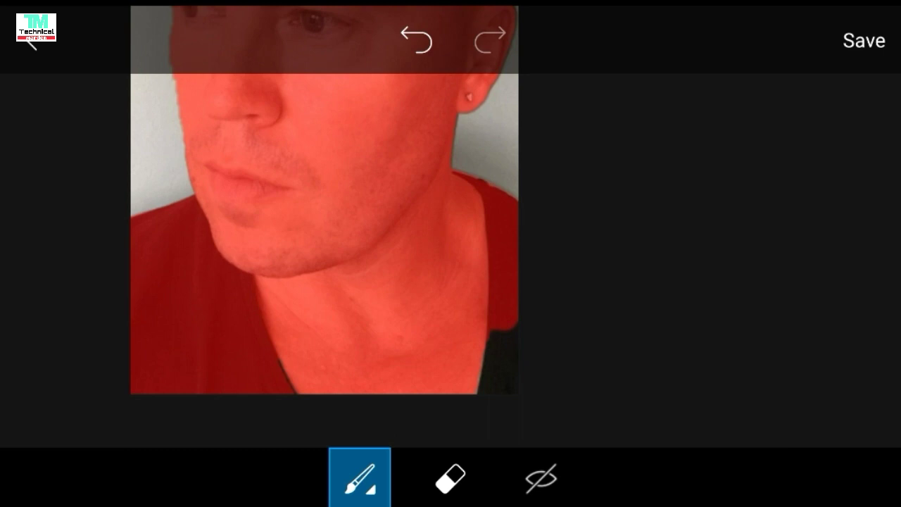
pyautogui.scroll(1, 324, 211)
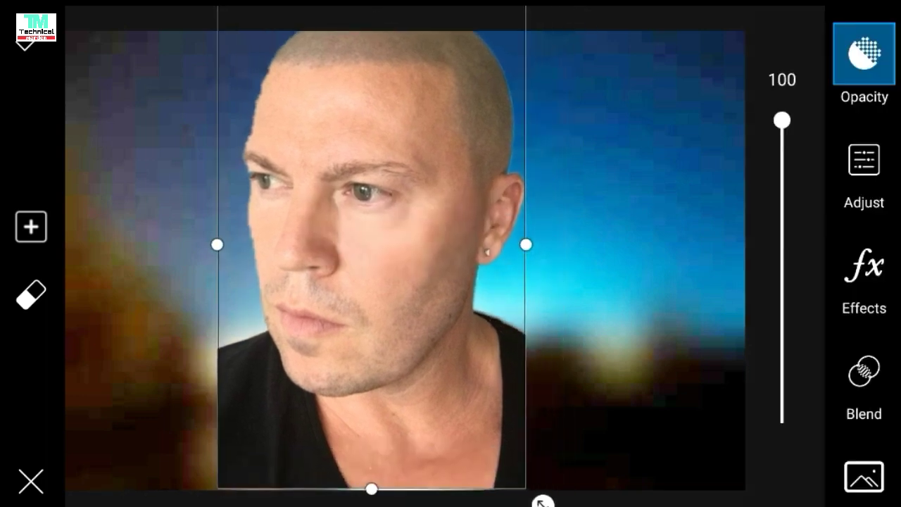
# - Move the face cut-out down and right, nudging it slightly further right
pyautogui.moveTo(372, 282); pyautogui.dragTo(404, 330)
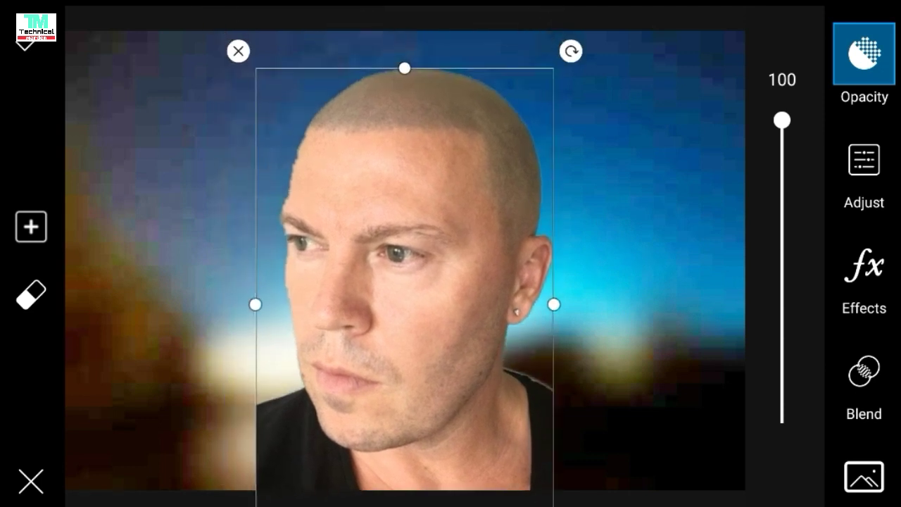
pyautogui.moveTo(404, 282); pyautogui.dragTo(407, 282)
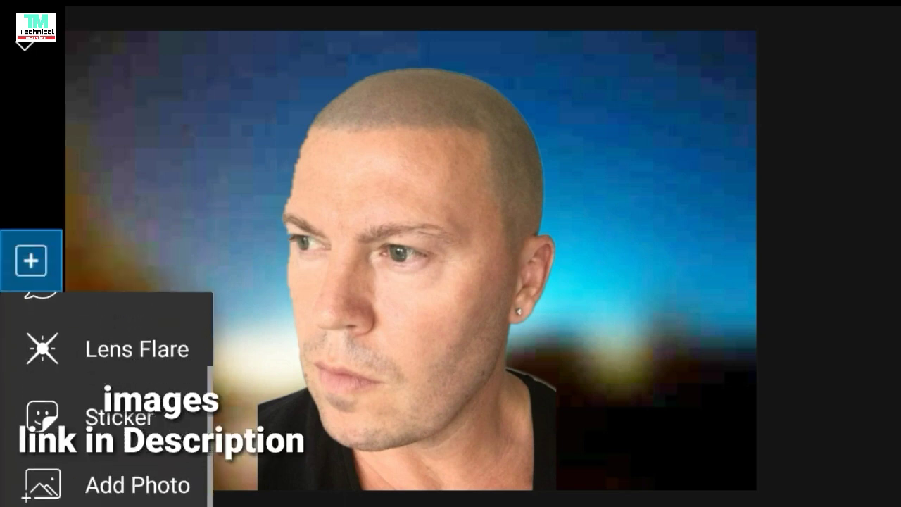
# - Add the broken pot photo, enlarge it, and nudge it left and up over the head
pyautogui.click(137, 484)
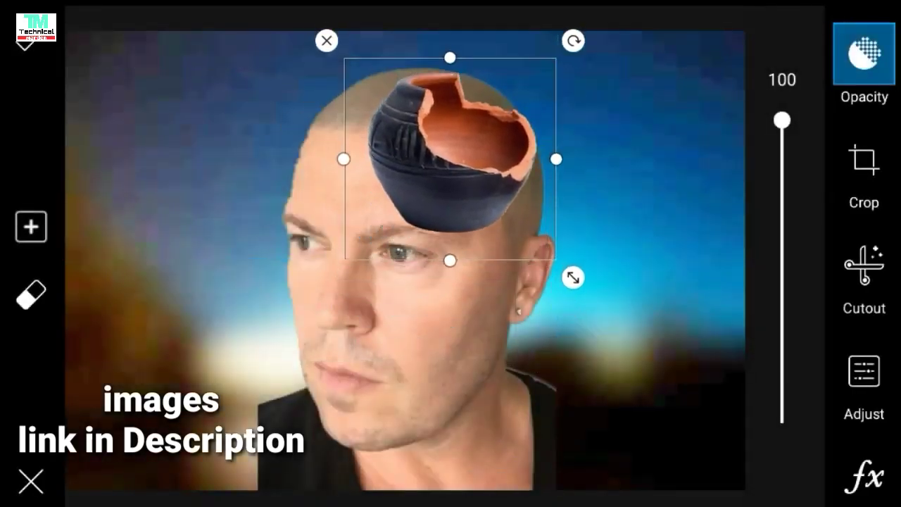
pyautogui.moveTo(573, 277); pyautogui.dragTo(577, 290)
pyautogui.moveTo(445, 163); pyautogui.dragTo(444, 163)
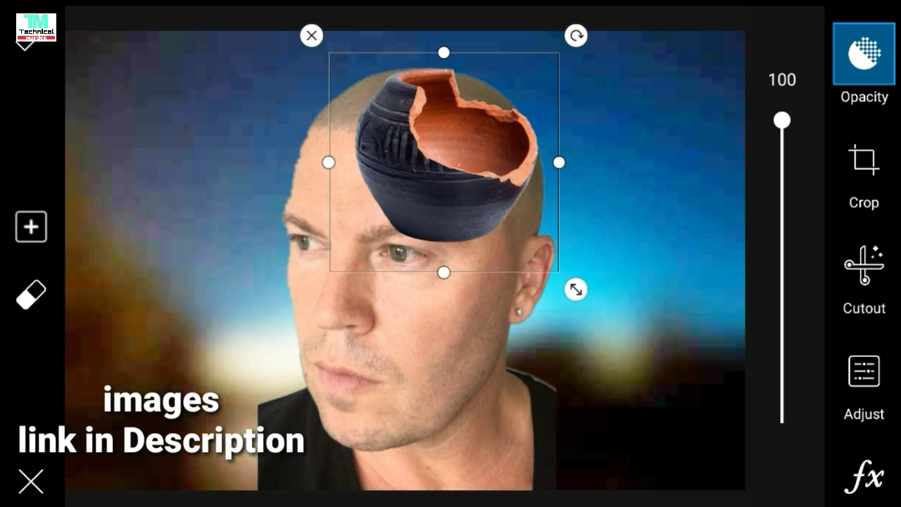
# - Erase the pot's dark band to reveal skin, making the eraser edge harder
pyautogui.click(31, 295)
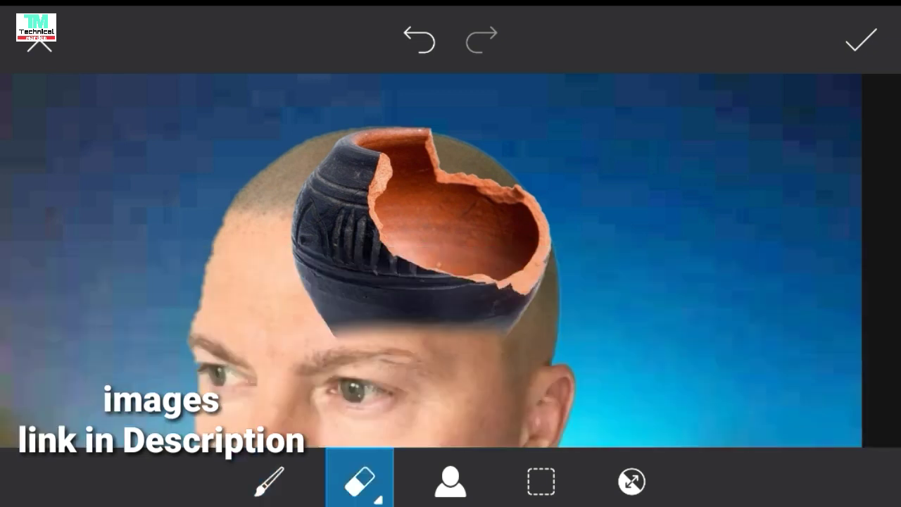
pyautogui.scroll(5, 548, 267)
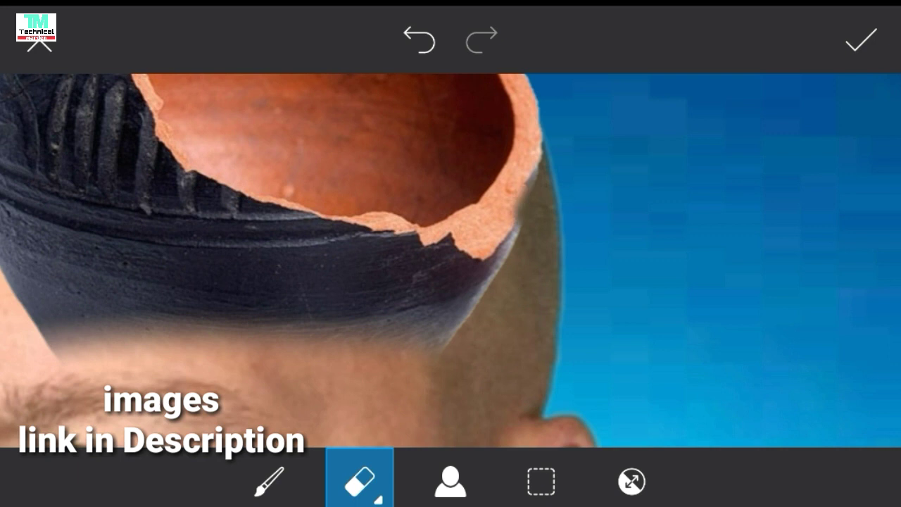
pyautogui.moveTo(521, 169)
pyautogui.mouseDown()
pyautogui.moveTo(496, 264)
pyautogui.moveTo(512, 243)
pyautogui.moveTo(415, 320)
pyautogui.mouseUp()
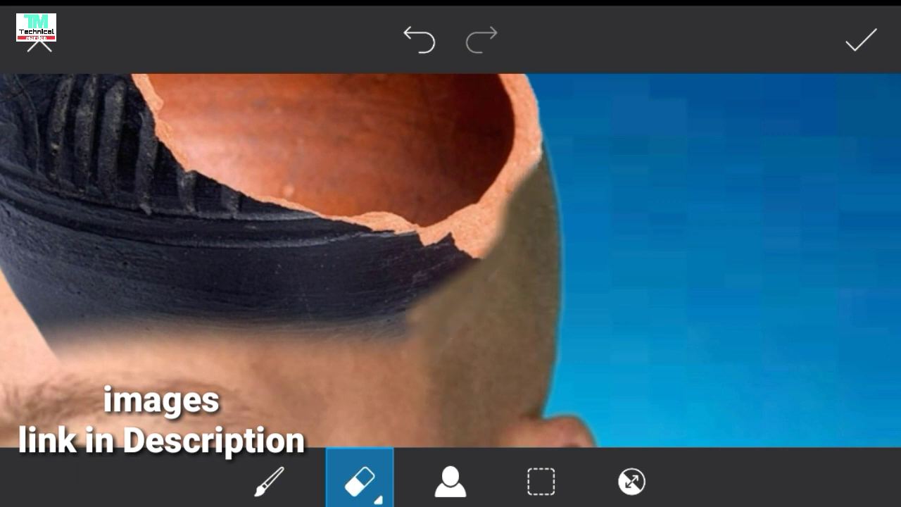
pyautogui.moveTo(446, 243)
pyautogui.mouseDown()
pyautogui.moveTo(419, 278)
pyautogui.moveTo(394, 271)
pyautogui.mouseUp()
pyautogui.click(360, 481)
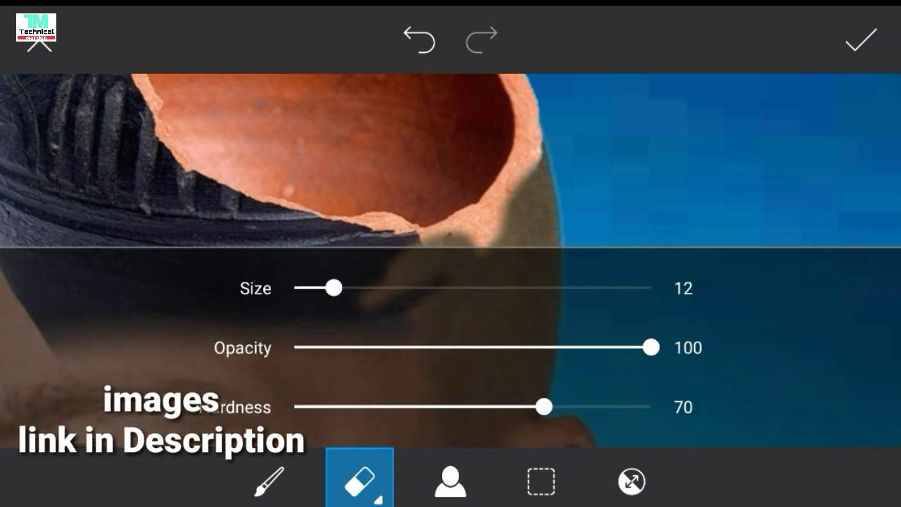
pyautogui.moveTo(543, 407); pyautogui.dragTo(620, 407)
pyautogui.click(359, 482)
pyautogui.moveTo(443, 281); pyautogui.dragTo(316, 338)
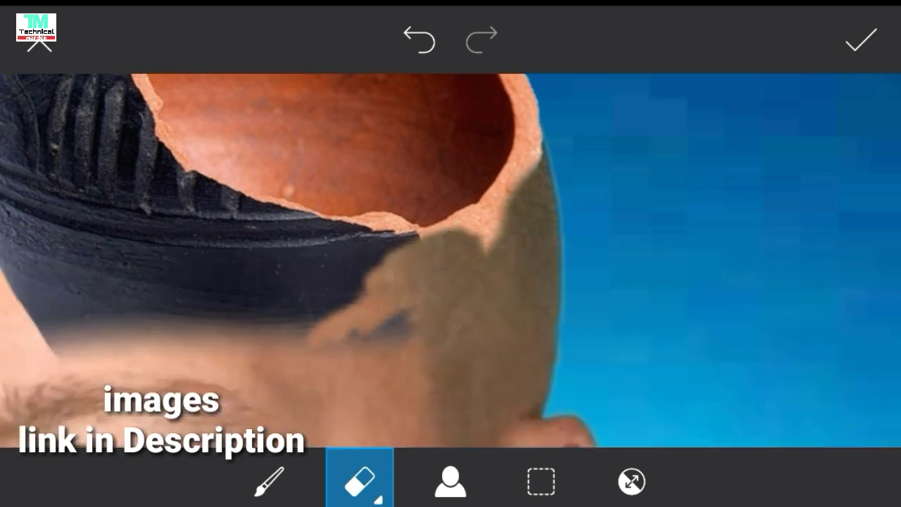
pyautogui.moveTo(415, 314); pyautogui.dragTo(324, 348)
# - Continue erasing the dark band leftward over the scalp and between the skin streaks
pyautogui.click(359, 481)
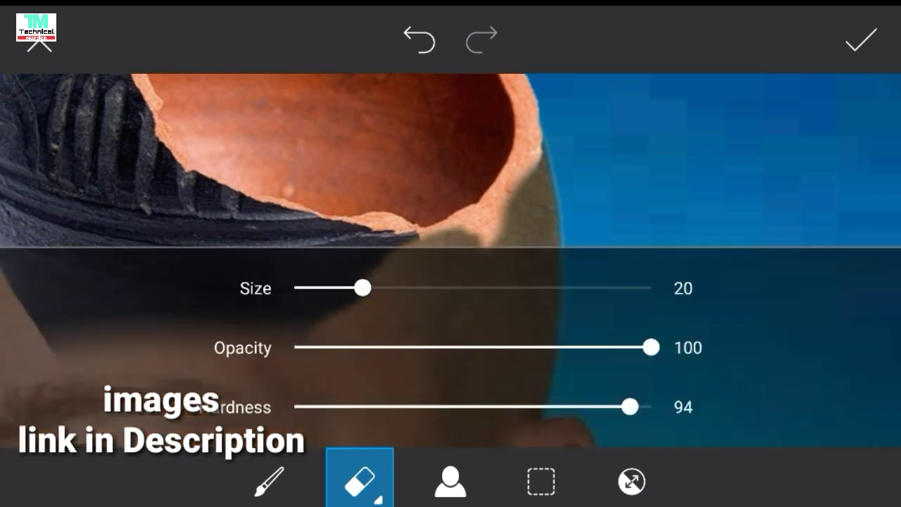
pyautogui.click(360, 482)
pyautogui.moveTo(233, 338); pyautogui.dragTo(359, 296)
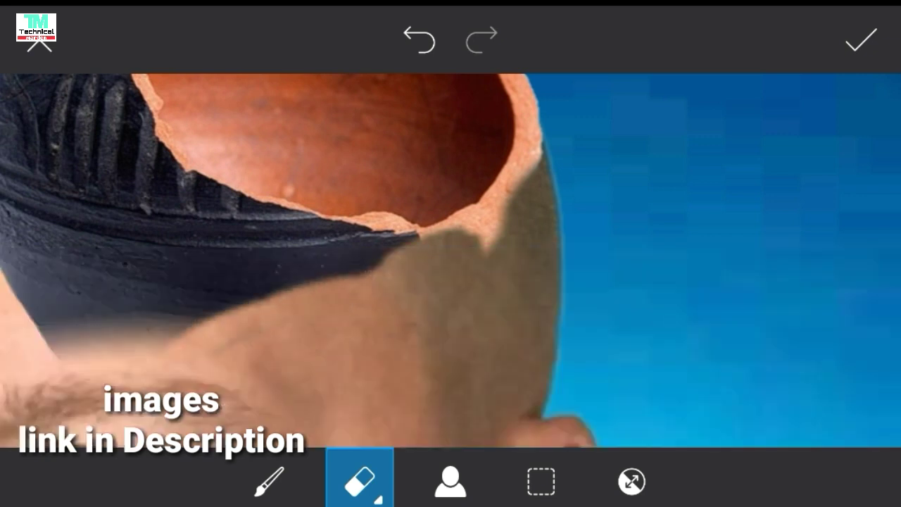
pyautogui.moveTo(176, 345)
pyautogui.mouseDown()
pyautogui.moveTo(408, 246)
pyautogui.moveTo(339, 260)
pyautogui.moveTo(303, 239)
pyautogui.moveTo(254, 233)
pyautogui.mouseUp()
pyautogui.moveTo(317, 232)
pyautogui.mouseDown()
pyautogui.moveTo(211, 226)
pyautogui.moveTo(148, 201)
pyautogui.mouseUp()
pyautogui.moveTo(257, 186); pyautogui.dragTo(155, 181)
pyautogui.moveTo(232, 175); pyautogui.dragTo(95, 169)
pyautogui.moveTo(303, 243); pyautogui.dragTo(105, 236)
pyautogui.moveTo(327, 285); pyautogui.dragTo(67, 295)
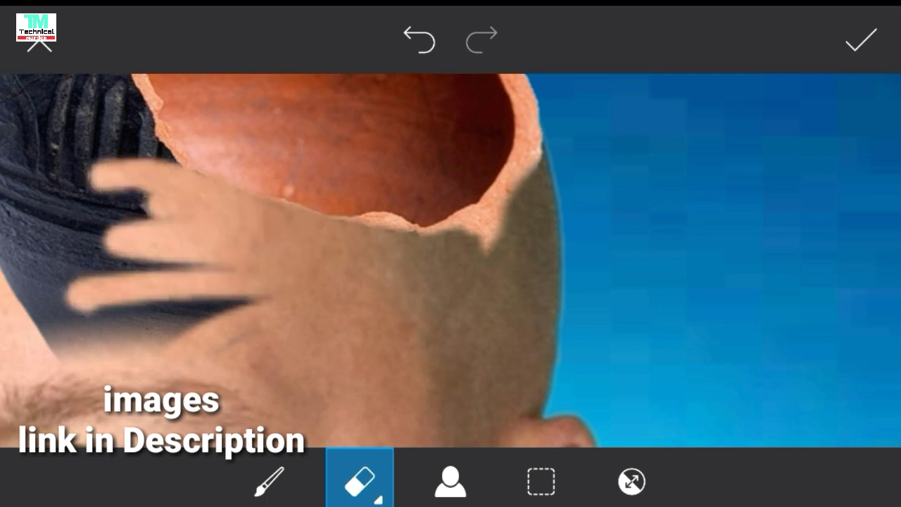
pyautogui.moveTo(268, 320); pyautogui.dragTo(71, 345)
pyautogui.moveTo(232, 267); pyautogui.dragTo(28, 310)
pyautogui.moveTo(172, 204); pyautogui.dragTo(21, 289)
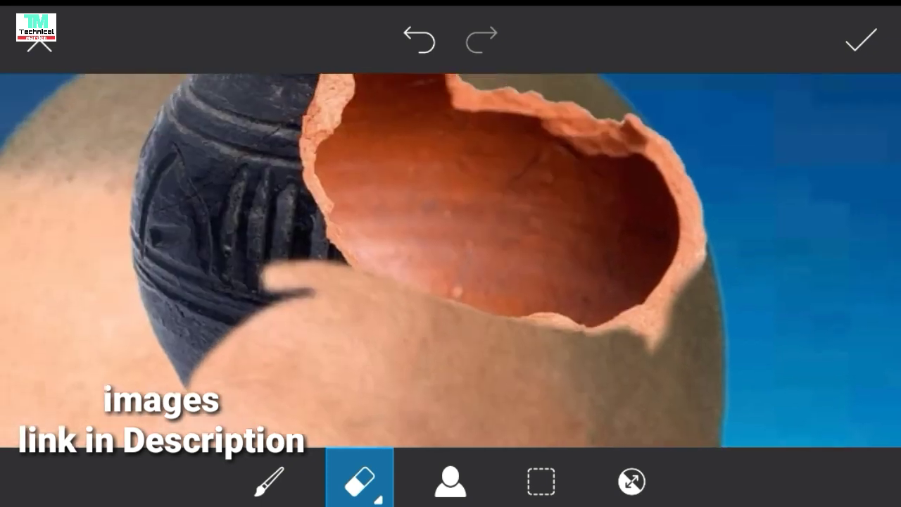
# - Erase the dark band below the pot opening, up toward the rim, and on the left
pyautogui.moveTo(296, 366); pyautogui.dragTo(176, 338)
pyautogui.moveTo(338, 282); pyautogui.dragTo(165, 310)
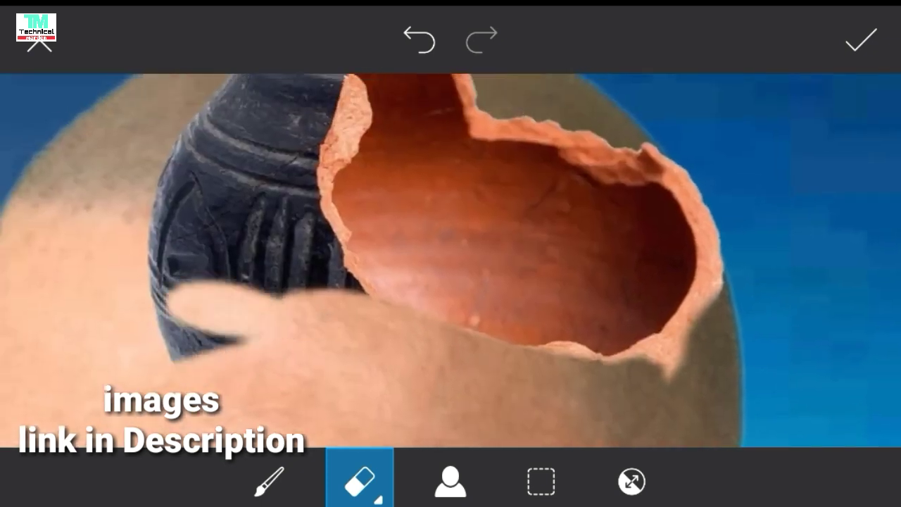
pyautogui.moveTo(254, 352); pyautogui.dragTo(159, 306)
pyautogui.moveTo(355, 285); pyautogui.dragTo(253, 266)
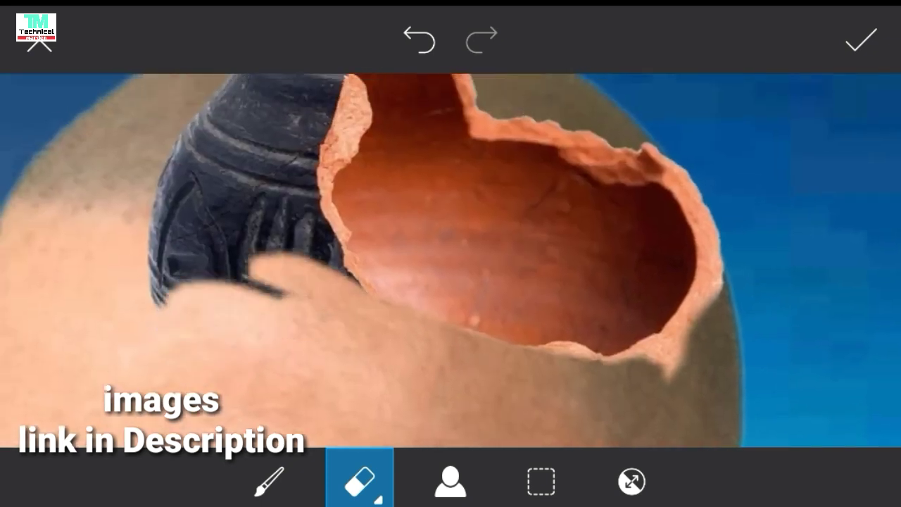
pyautogui.moveTo(352, 282); pyautogui.dragTo(254, 225)
pyautogui.moveTo(338, 253)
pyautogui.mouseDown()
pyautogui.moveTo(254, 208)
pyautogui.moveTo(236, 186)
pyautogui.moveTo(261, 169)
pyautogui.mouseUp()
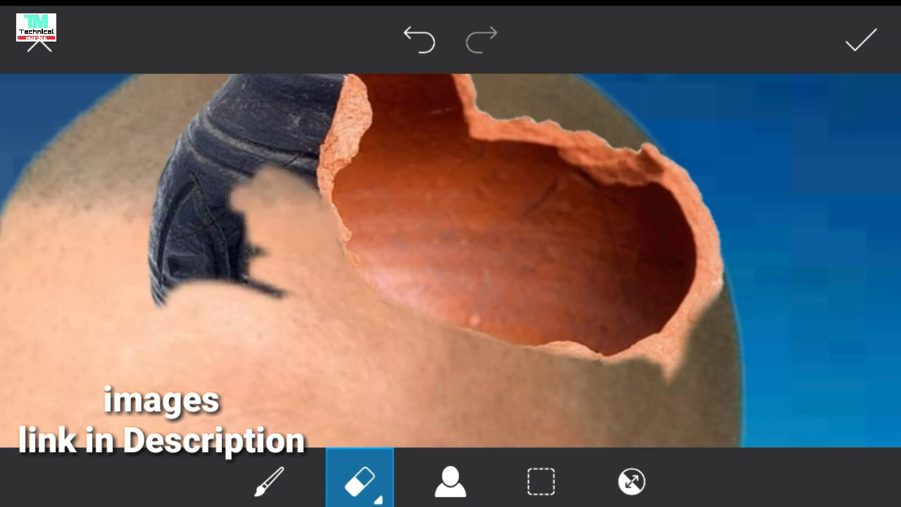
pyautogui.moveTo(250, 211); pyautogui.dragTo(151, 264)
pyautogui.moveTo(271, 253); pyautogui.dragTo(151, 246)
pyautogui.moveTo(261, 211); pyautogui.dragTo(158, 147)
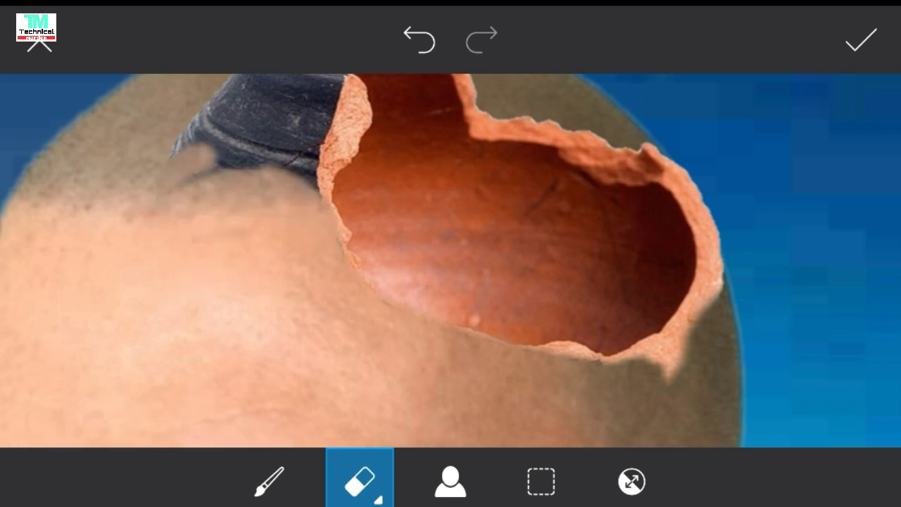
pyautogui.moveTo(211, 137); pyautogui.dragTo(180, 187)
# - Erase the remaining dark marks near the rim, undoing strokes that removed the pot's rim edges
pyautogui.moveTo(450, 261); pyautogui.dragTo(465, 331)
pyautogui.moveTo(331, 310)
pyautogui.mouseDown()
pyautogui.moveTo(289, 282)
pyautogui.moveTo(352, 211)
pyautogui.moveTo(268, 239)
pyautogui.mouseUp()
pyautogui.moveTo(344, 197); pyautogui.dragTo(267, 183)
pyautogui.moveTo(320, 257); pyautogui.dragTo(197, 260)
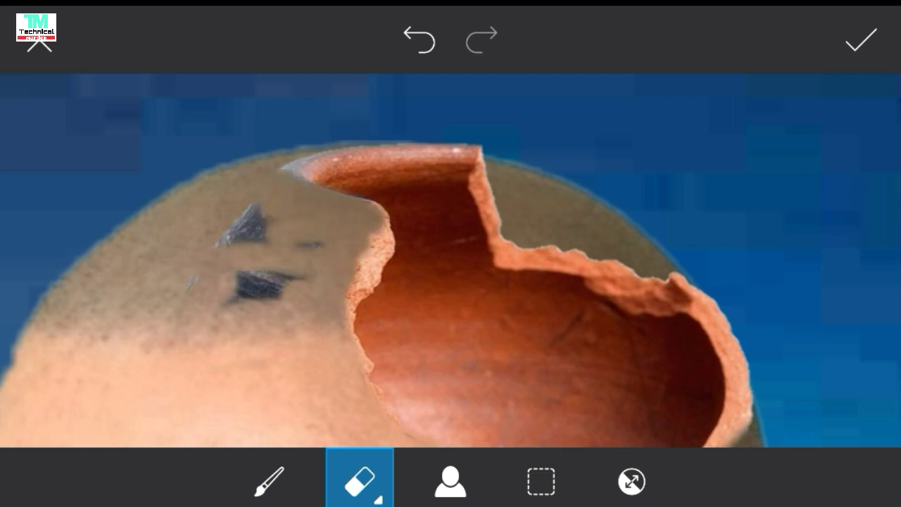
pyautogui.moveTo(331, 204); pyautogui.dragTo(391, 211)
pyautogui.click(419, 41)
pyautogui.moveTo(225, 232); pyautogui.dragTo(320, 245)
pyautogui.moveTo(232, 282); pyautogui.dragTo(303, 292)
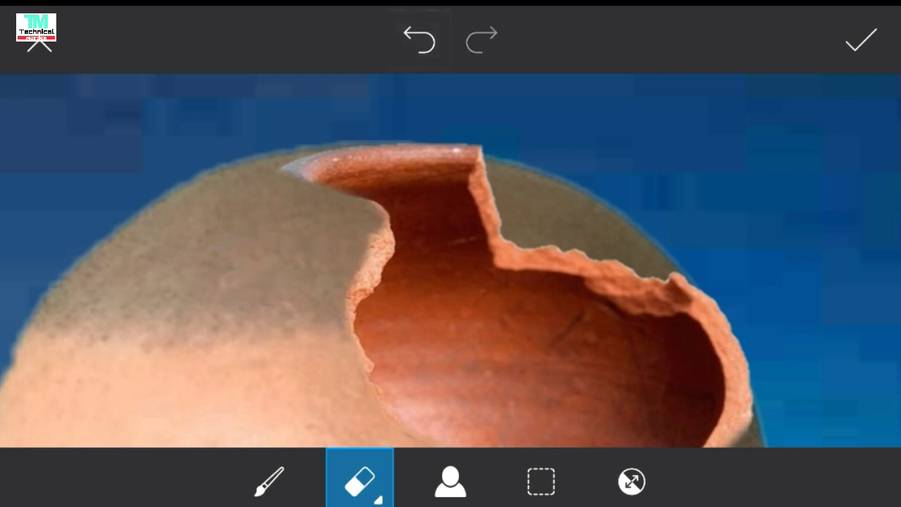
pyautogui.moveTo(450, 281); pyautogui.dragTo(482, 363)
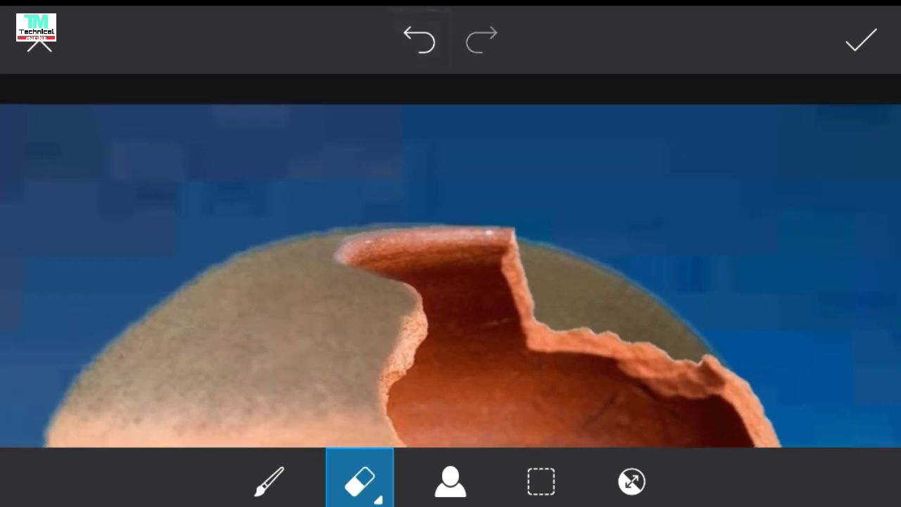
pyautogui.click(418, 40)
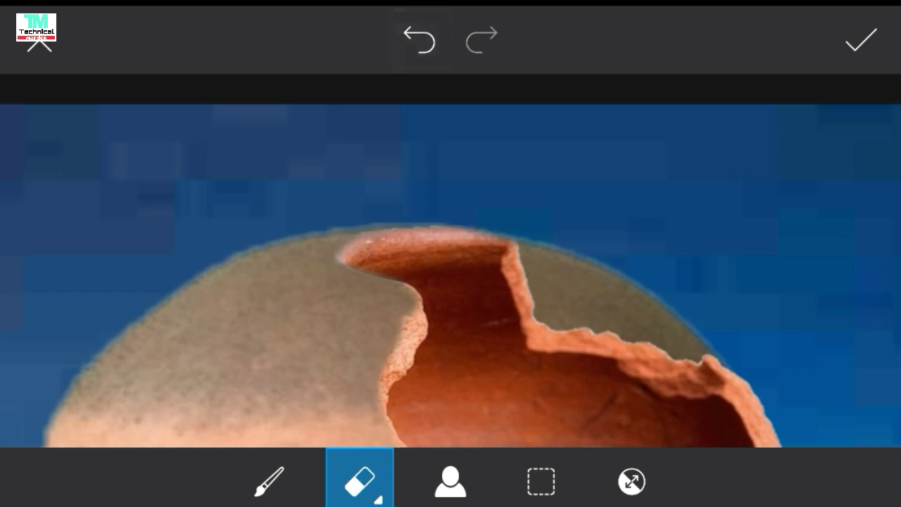
pyautogui.moveTo(450, 281)
pyautogui.mouseDown()
pyautogui.moveTo(338, 186)
pyautogui.moveTo(257, 151)
pyautogui.mouseUp()
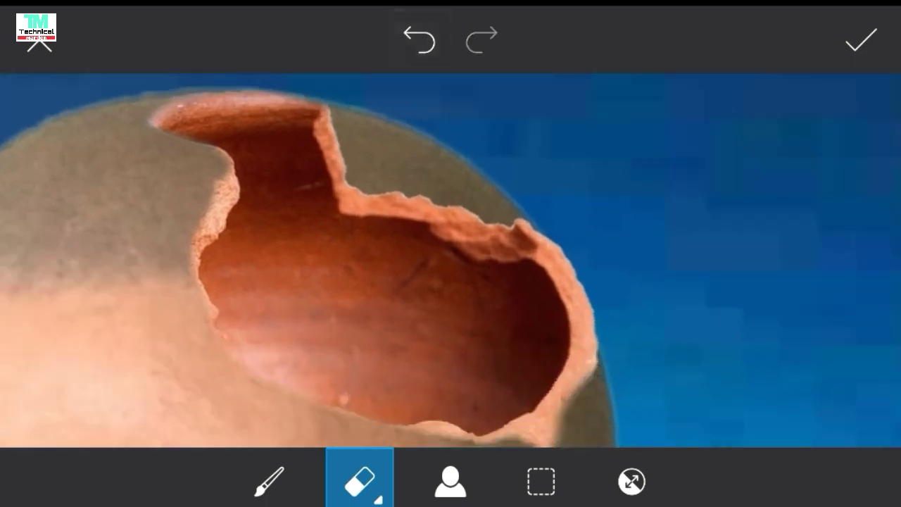
pyautogui.moveTo(450, 282); pyautogui.dragTo(446, 279)
pyautogui.click(419, 40)
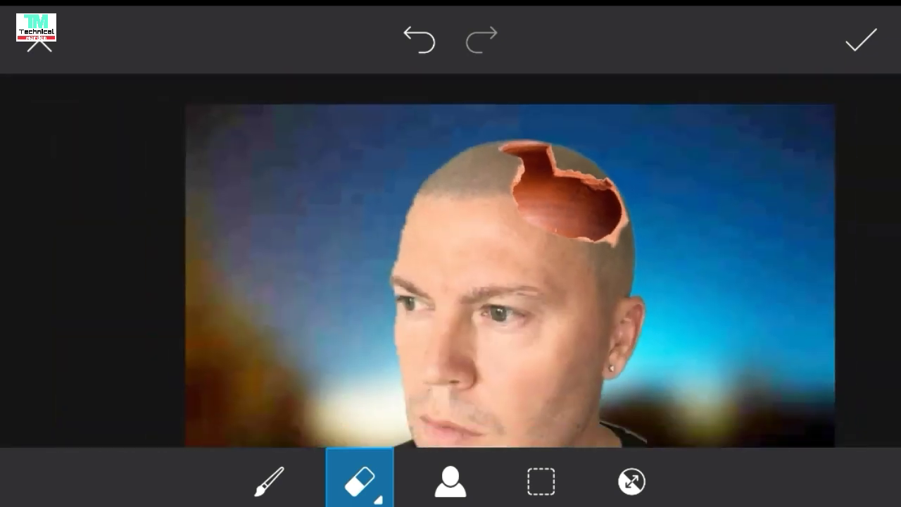
# - Apply the pot erasing, then erase a notch in the man's skull edge along the pot rim
pyautogui.click(860, 40)
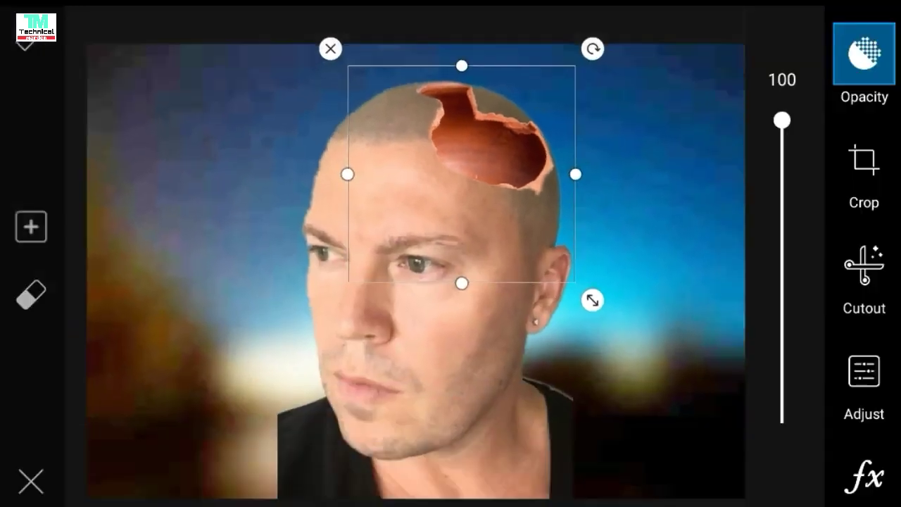
pyautogui.click(30, 295)
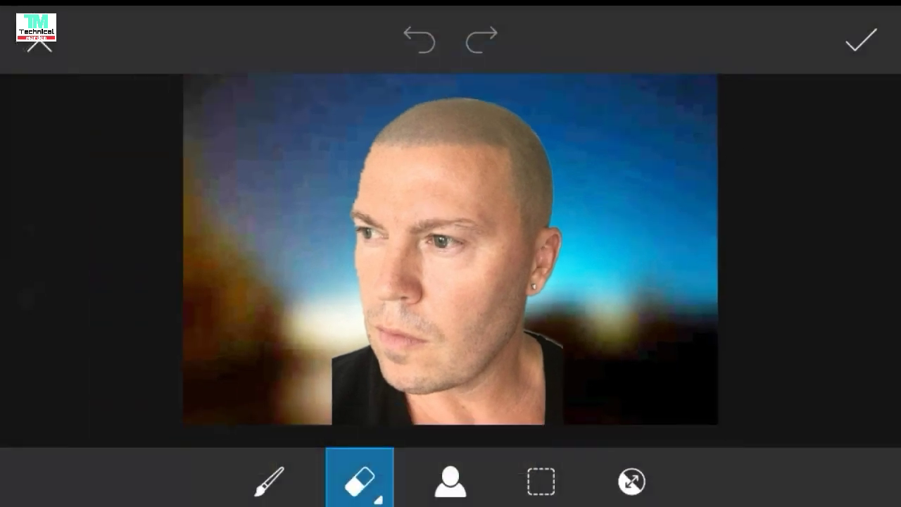
pyautogui.scroll(5, 409, 211)
pyautogui.moveTo(451, 156); pyautogui.dragTo(535, 225)
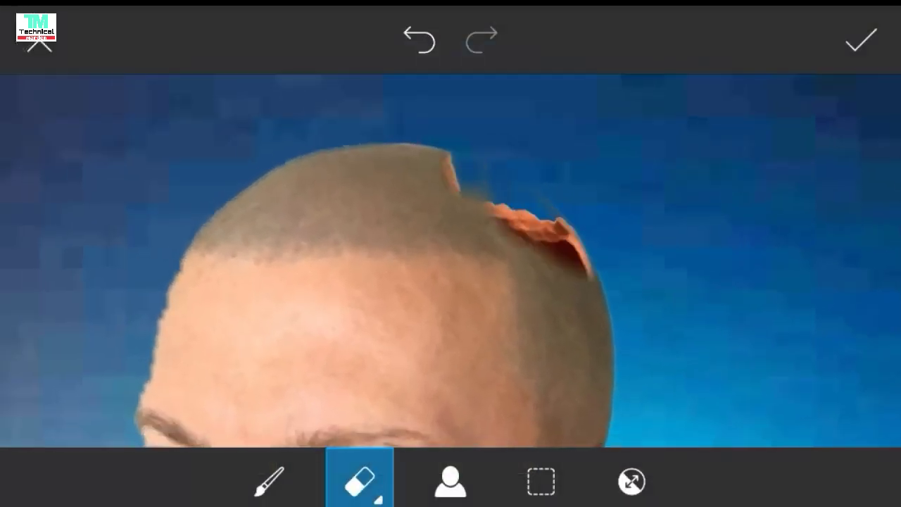
pyautogui.click(419, 40)
pyautogui.moveTo(451, 155)
pyautogui.mouseDown()
pyautogui.moveTo(528, 222)
pyautogui.moveTo(563, 222)
pyautogui.mouseUp()
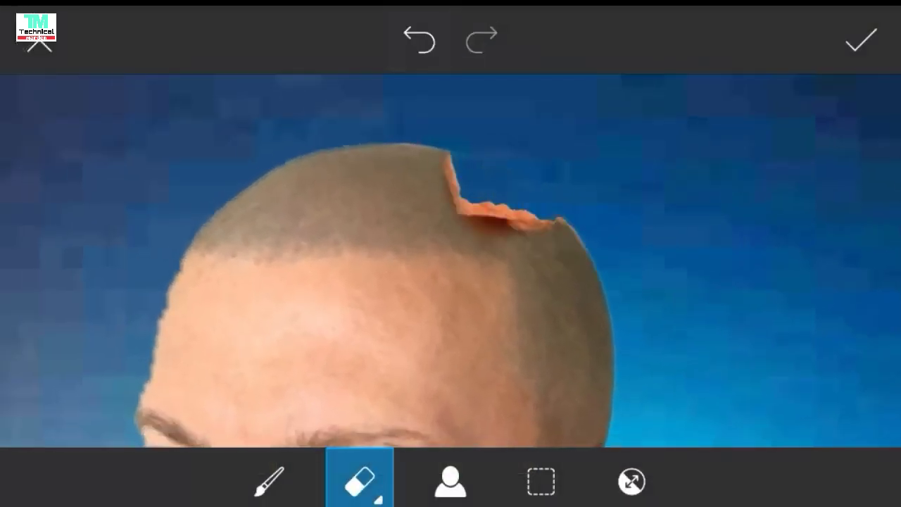